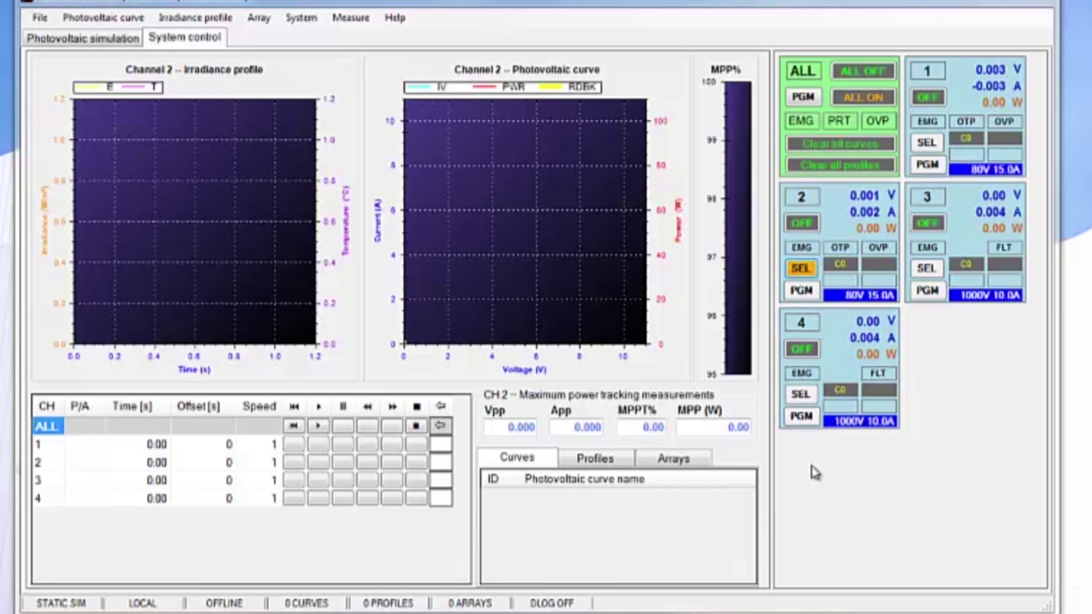
Step: Import the BP Solar SX160 [2003 (E)] photovoltaic curve from the Sandia Labs modules in the SAM 2010.10.8 database
{"action": "left_click", "coordinate": [101, 18]}
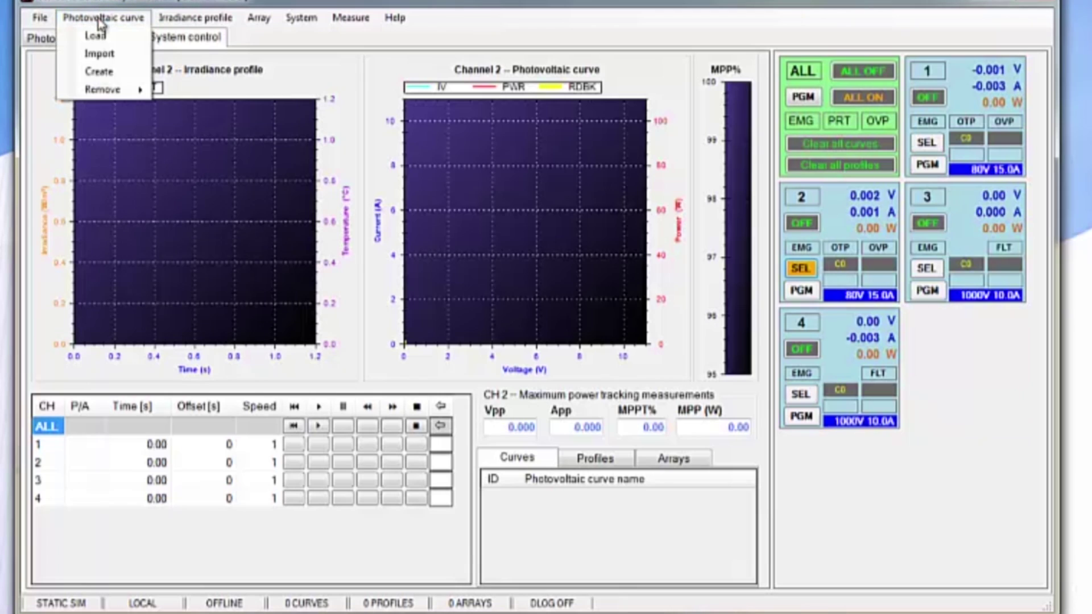
{"action": "left_click", "coordinate": [104, 56]}
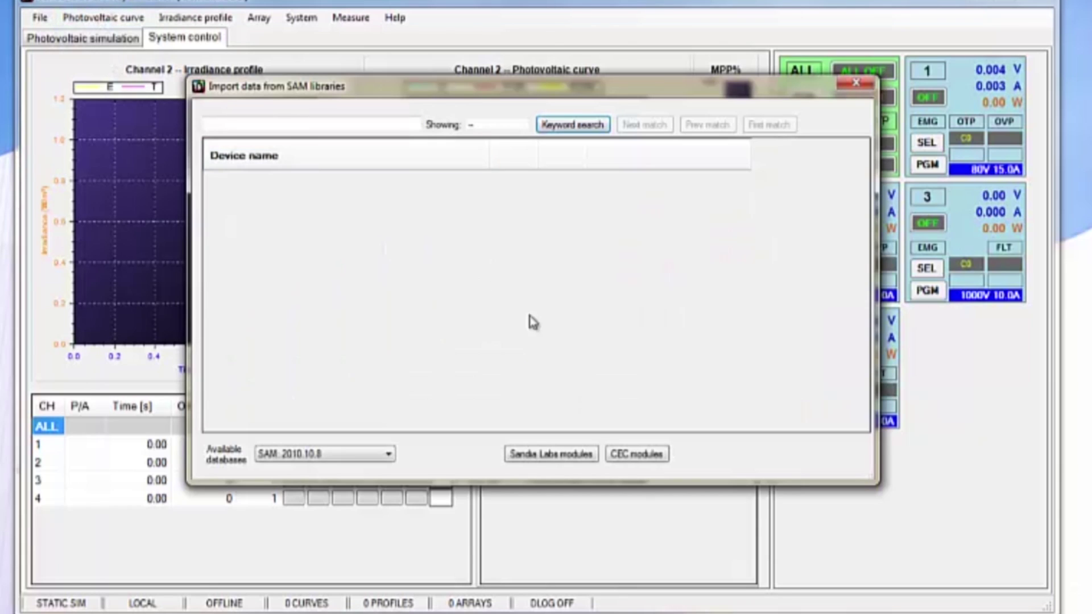
{"action": "left_click", "coordinate": [572, 458]}
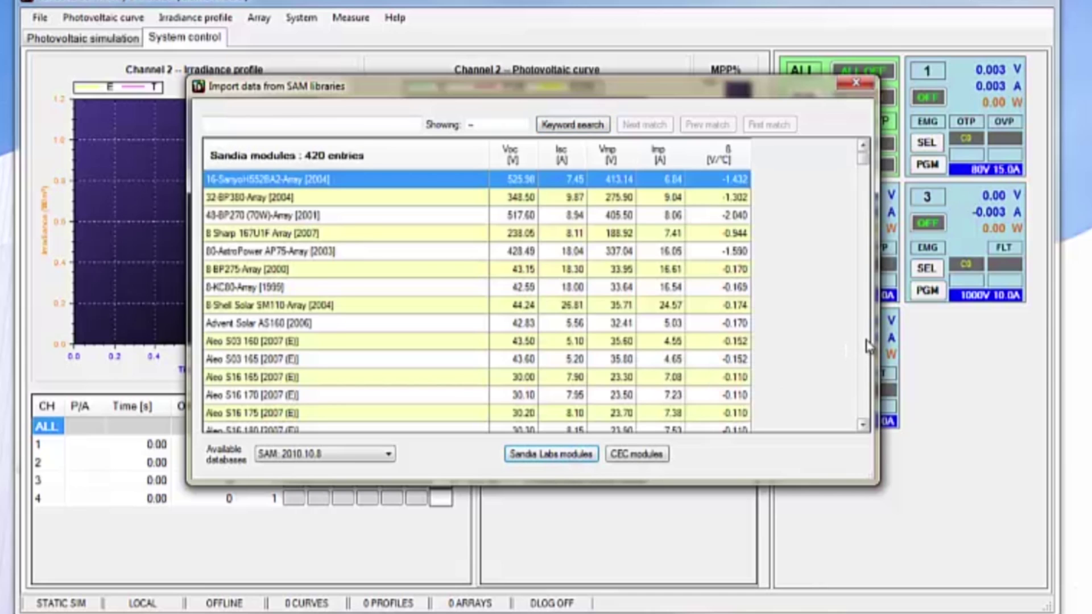
{"action": "scroll", "coordinate": [855, 352], "scroll_direction": "down", "scroll_amount": 5}
{"action": "scroll", "coordinate": [868, 345], "scroll_direction": "down", "scroll_amount": 15}
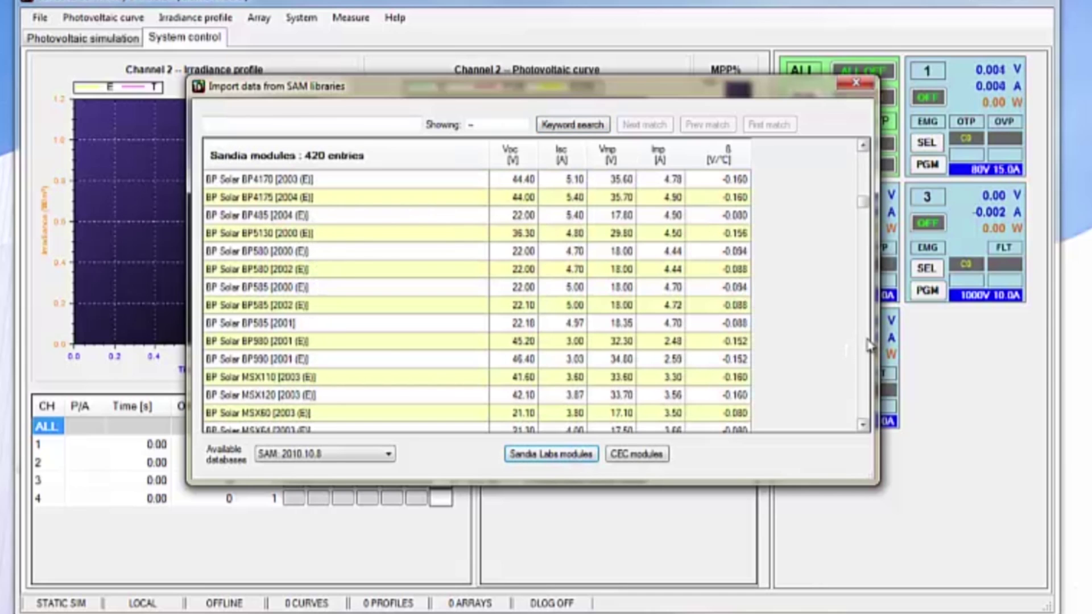
{"action": "double_click", "coordinate": [296, 307]}
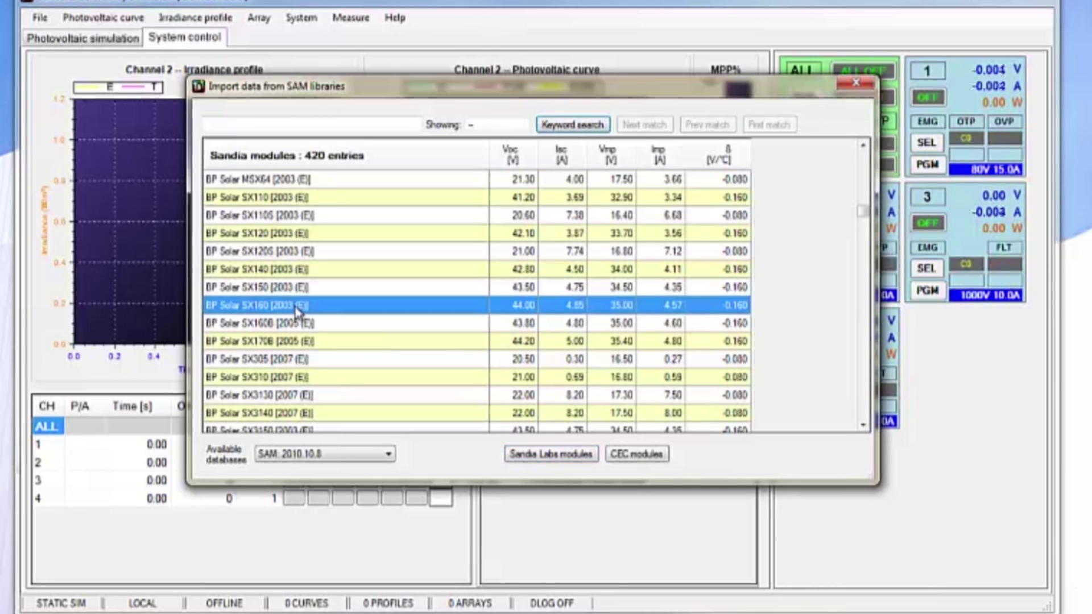
{"action": "left_click", "coordinate": [490, 399]}
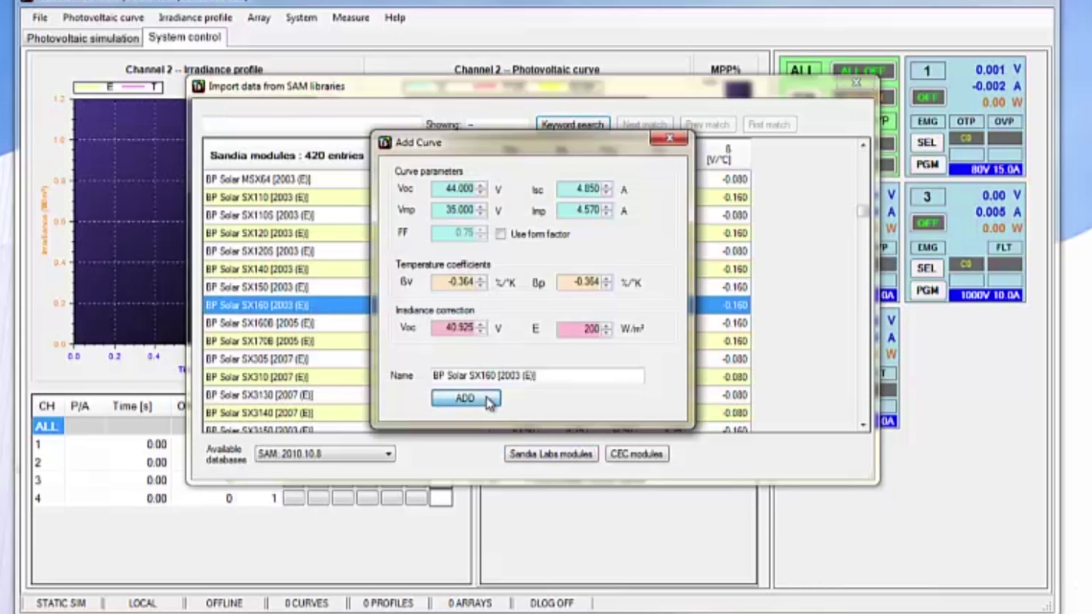
{"action": "left_click", "coordinate": [857, 87]}
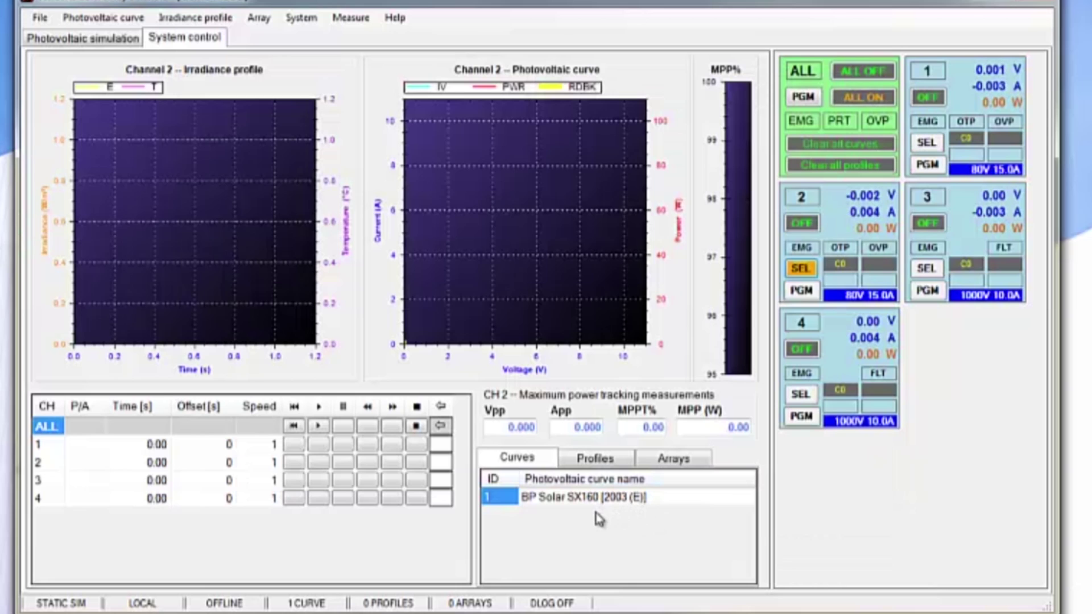
Step: Assign the BP Solar SX160 curve to channel 1, select that channel for display, and switch its output on
{"action": "left_click", "coordinate": [591, 503]}
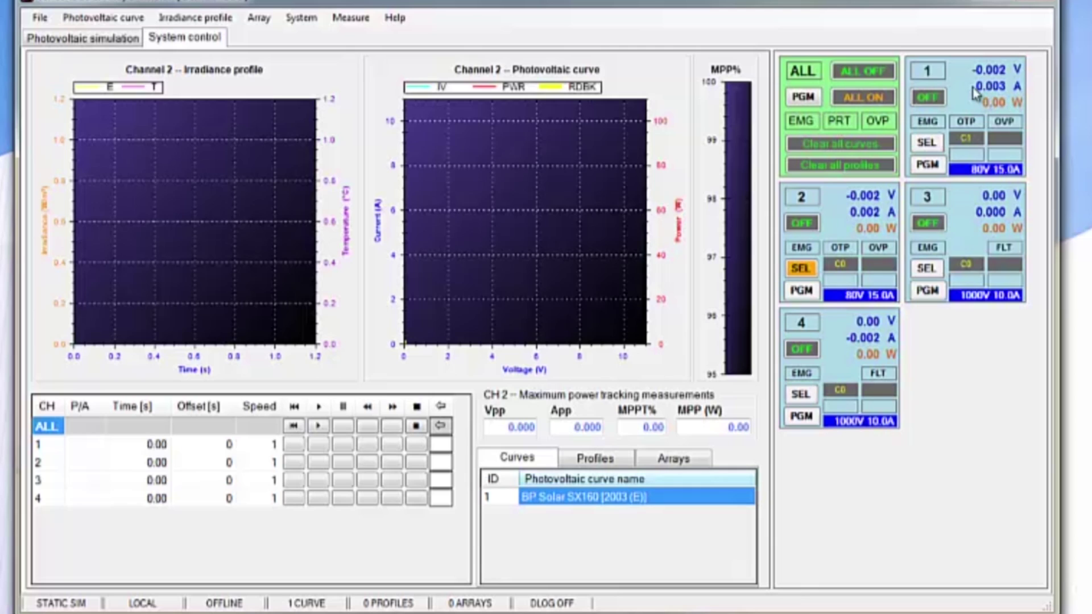
{"action": "left_click", "coordinate": [937, 142]}
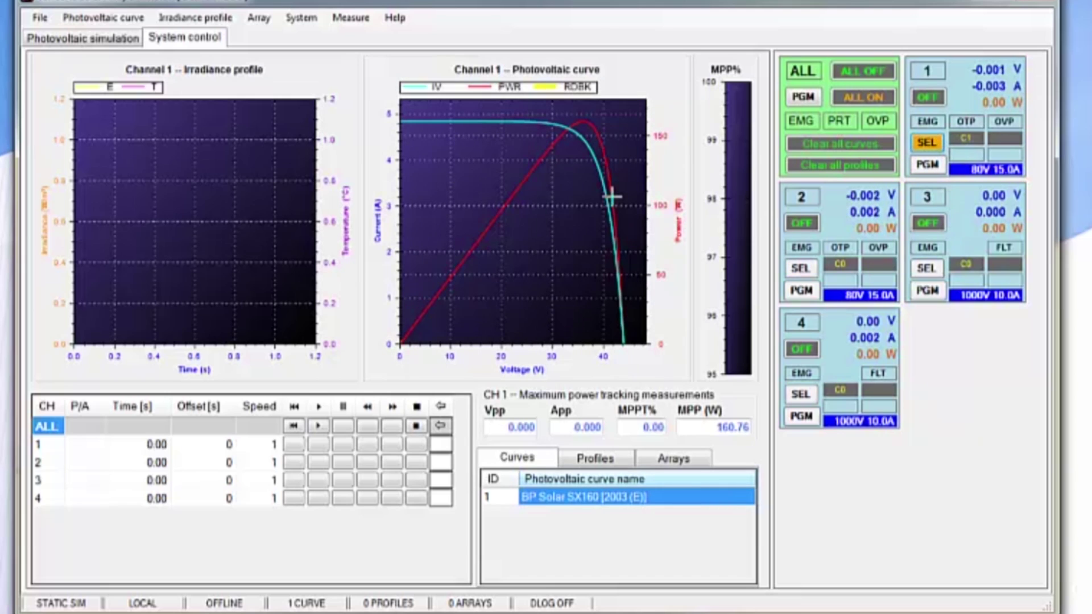
{"action": "left_click", "coordinate": [933, 99]}
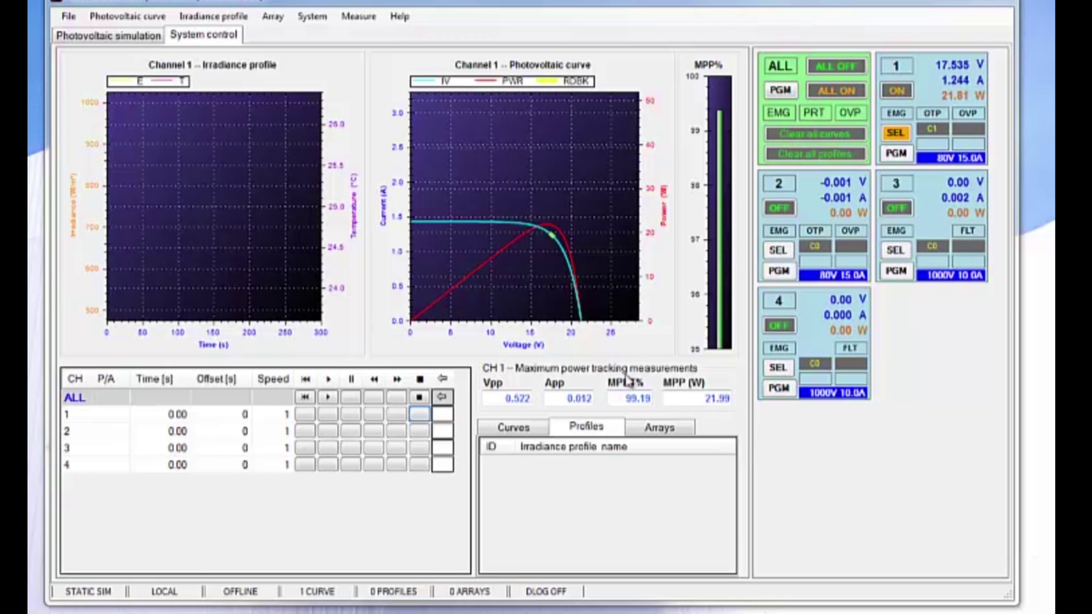
Step: Load the irradiance profile Irradiance test.irtp from the TerraSas Profiles folder
{"action": "left_click", "coordinate": [214, 17]}
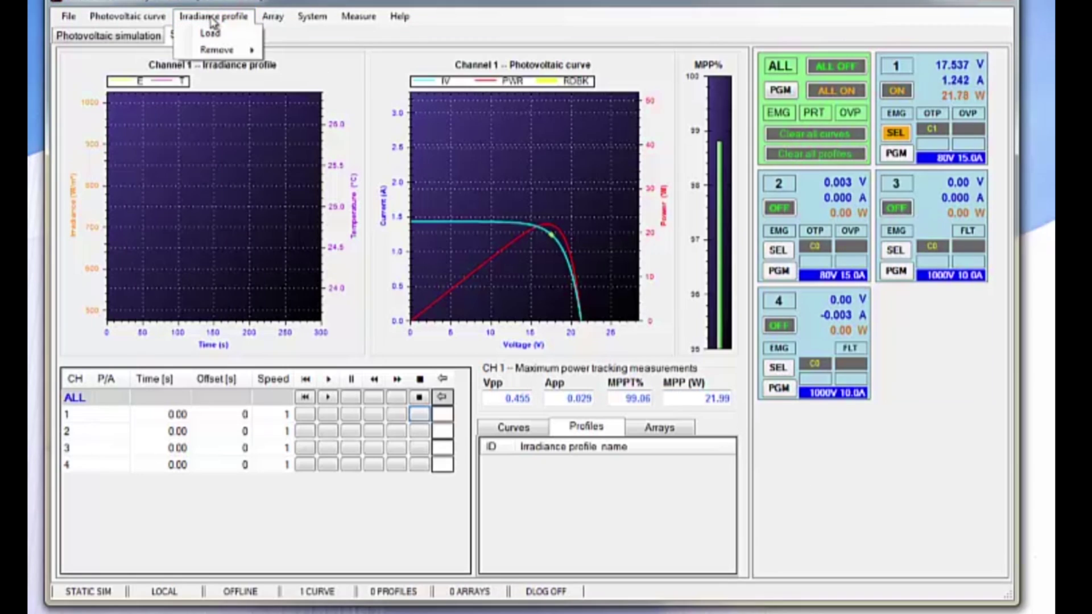
{"action": "left_click", "coordinate": [216, 34]}
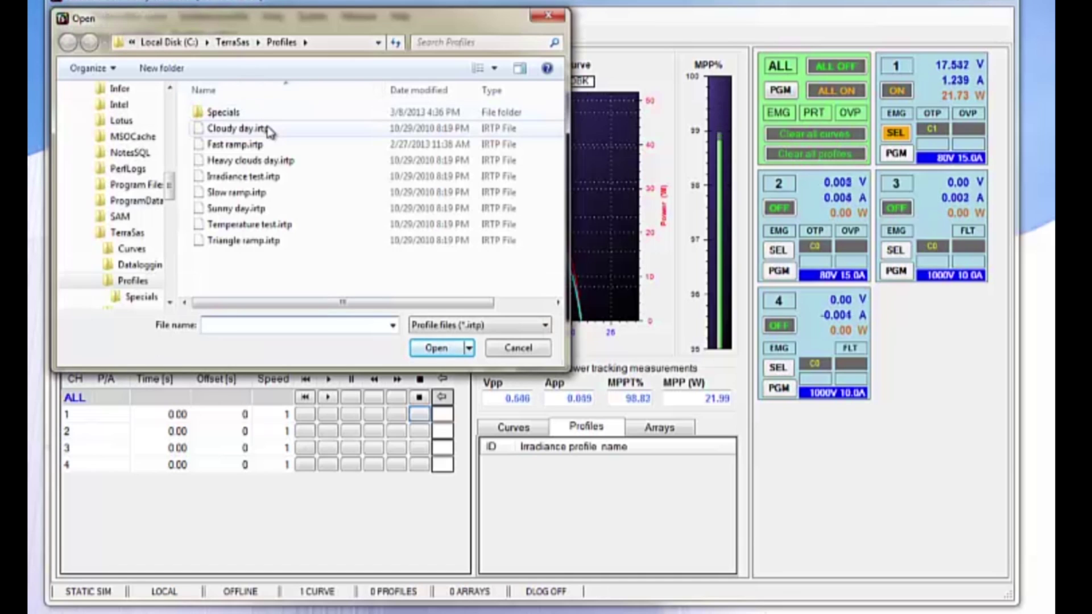
{"action": "double_click", "coordinate": [260, 179]}
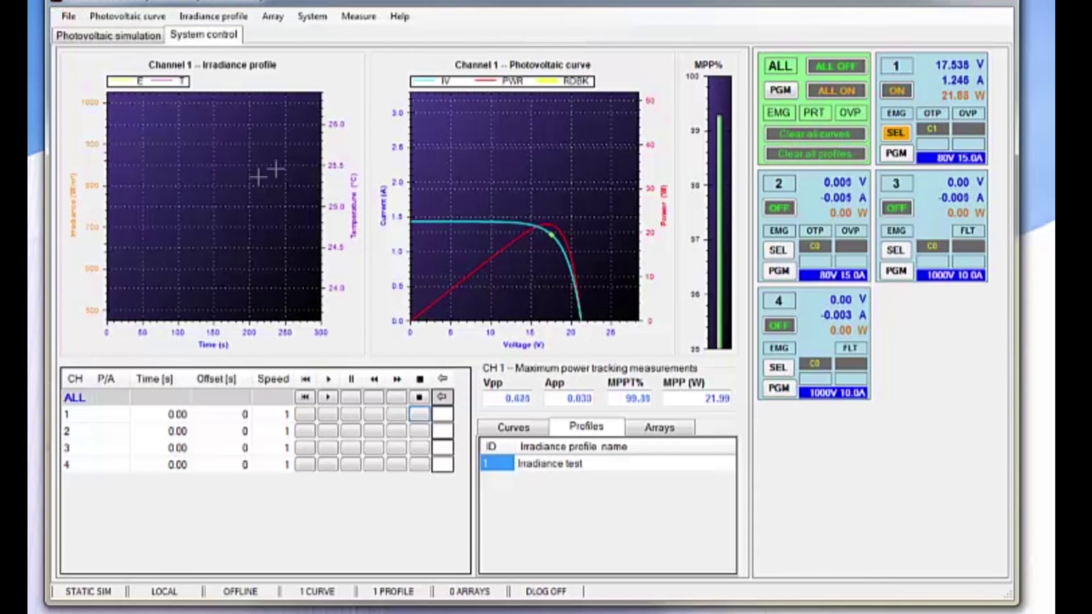
Step: Assign the Irradiance test profile to channel 1 and run the dynamic simulation for a short while before stopping it
{"action": "left_click", "coordinate": [562, 467]}
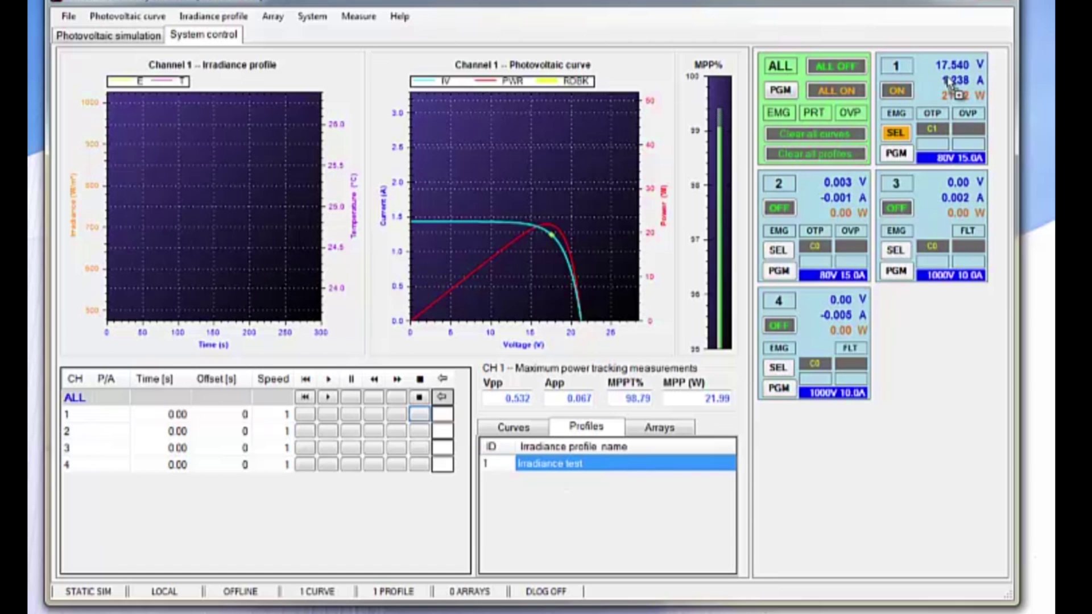
{"action": "left_click_drag", "start_coordinate": [949, 86], "coordinate": [947, 84]}
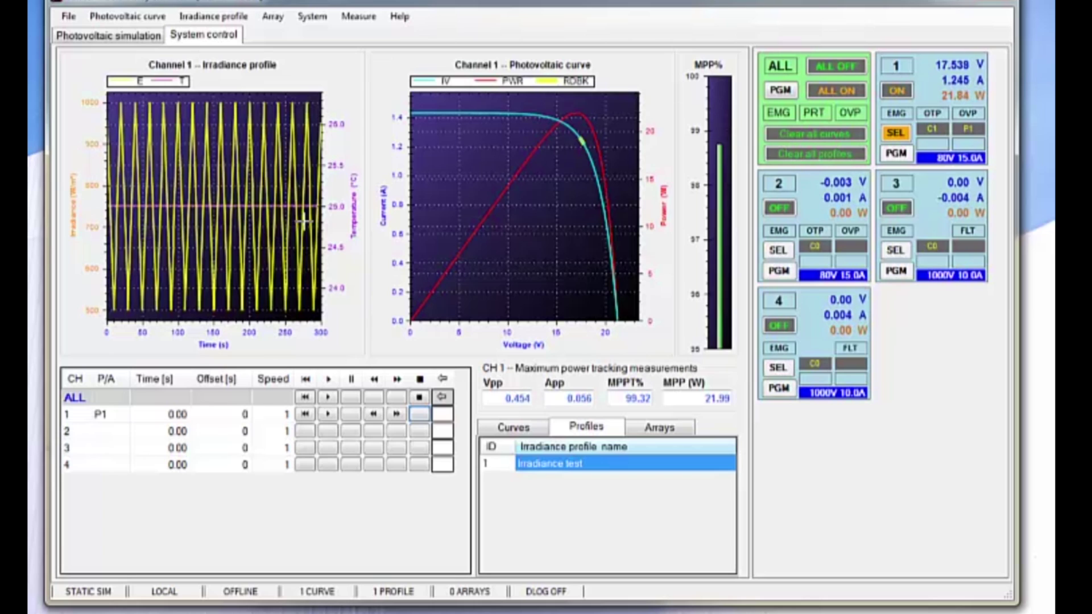
{"action": "left_click", "coordinate": [329, 415]}
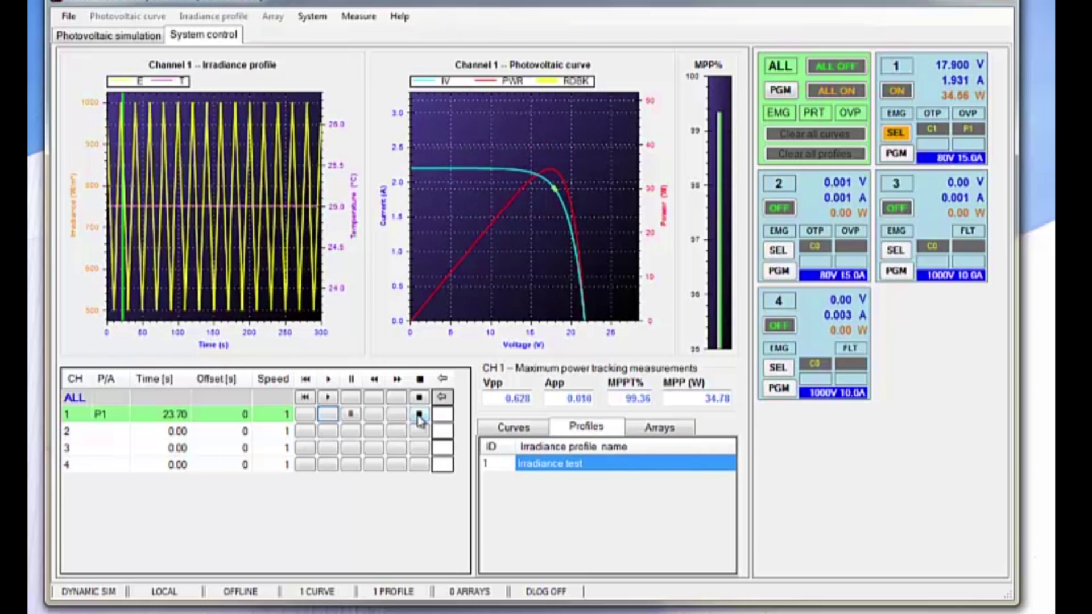
{"action": "left_click", "coordinate": [418, 417]}
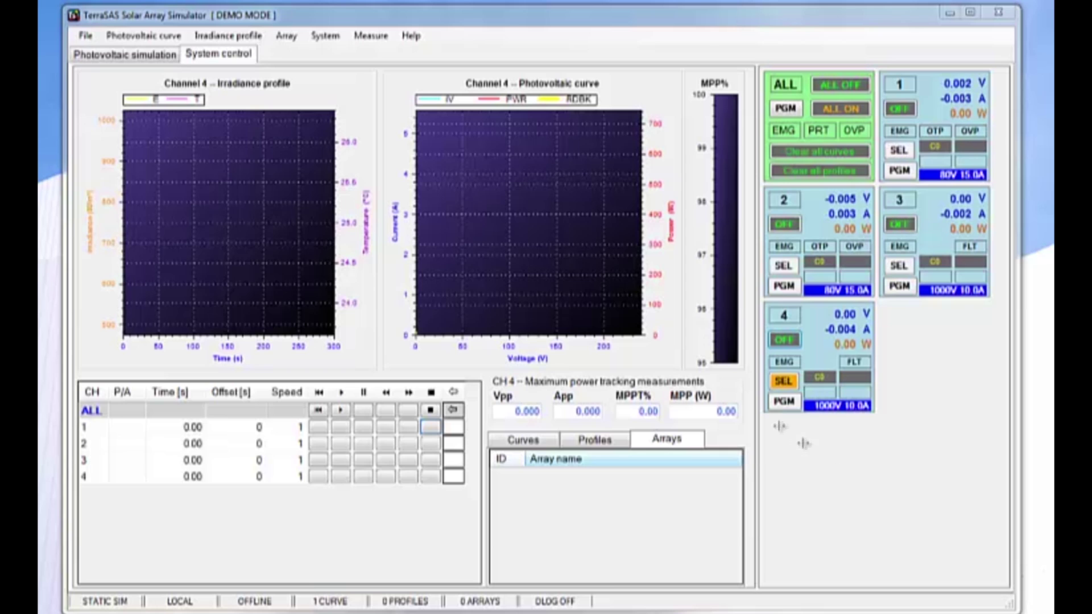
Step: Add an array named Test 123 with 10 modules per string and 2 strings
{"action": "left_click", "coordinate": [286, 37]}
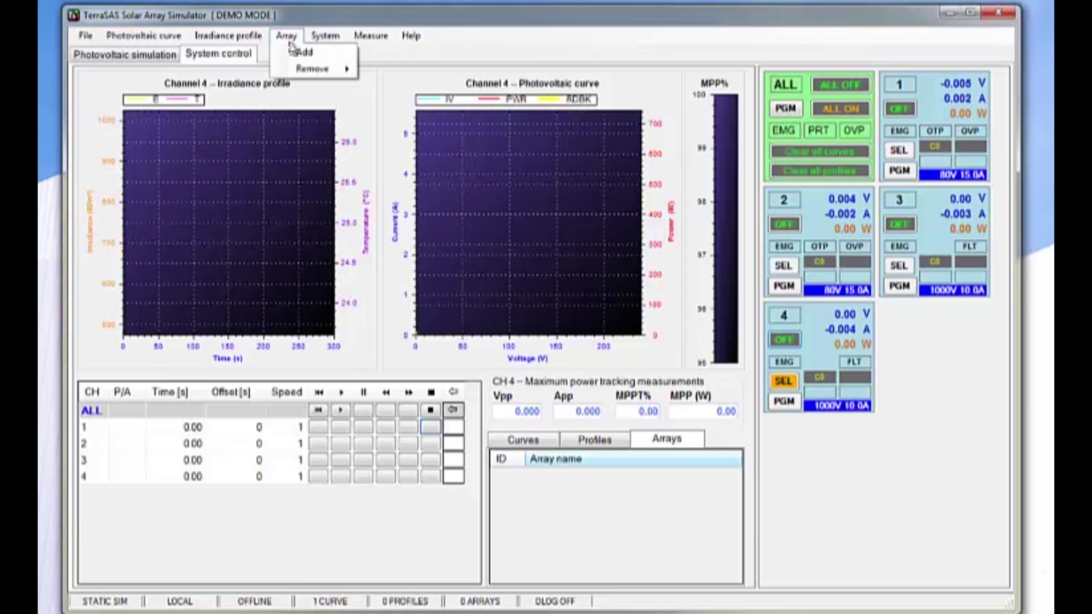
{"action": "left_click", "coordinate": [299, 51]}
{"action": "left_click_drag", "start_coordinate": [199, 22], "coordinate": [395, 67]}
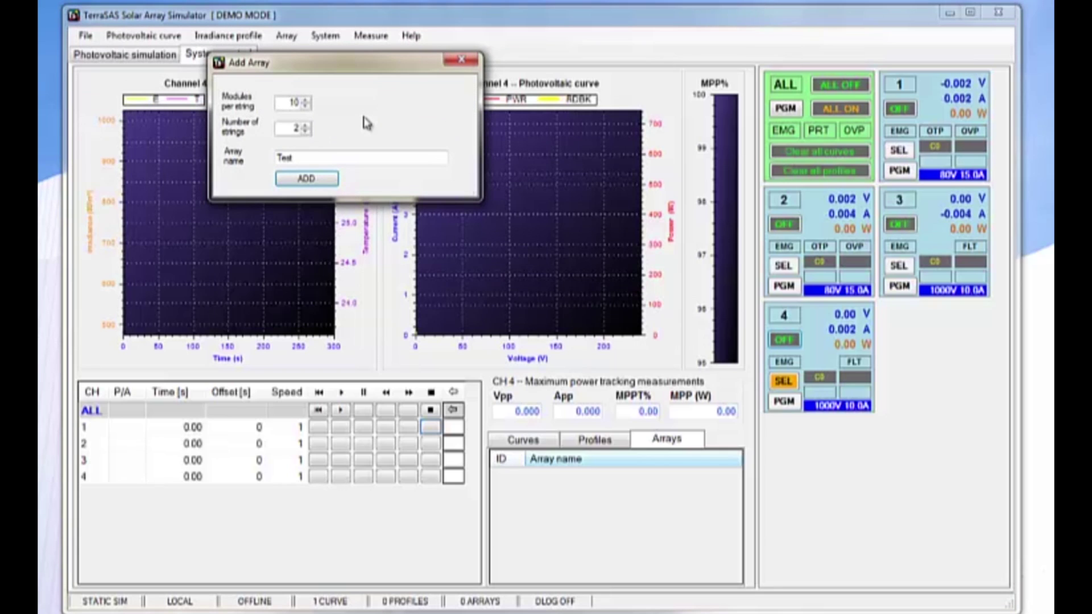
{"action": "left_click", "coordinate": [347, 161]}
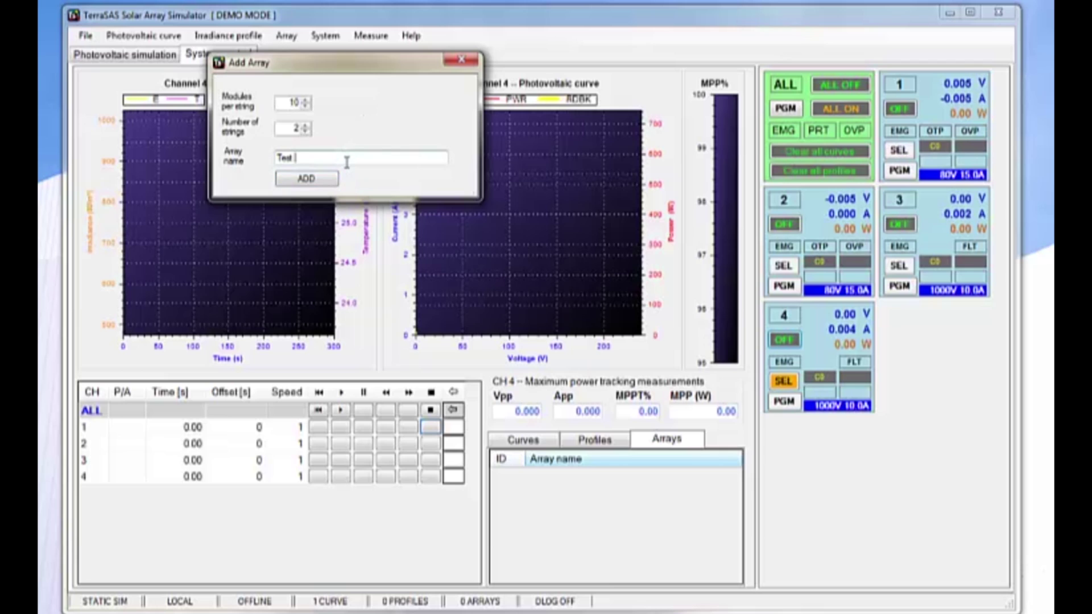
{"action": "type", "text": "123"}
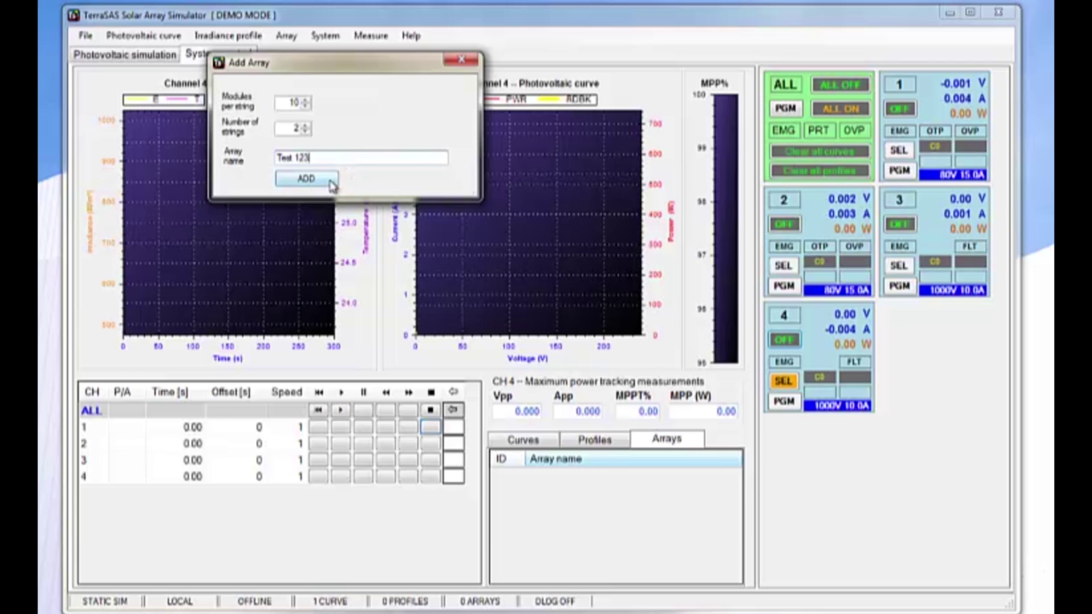
{"action": "left_click", "coordinate": [332, 183]}
Step: Assign the BP Solar BP340 curve to all modules of the Test 123 array in the array builder
{"action": "left_click", "coordinate": [160, 56]}
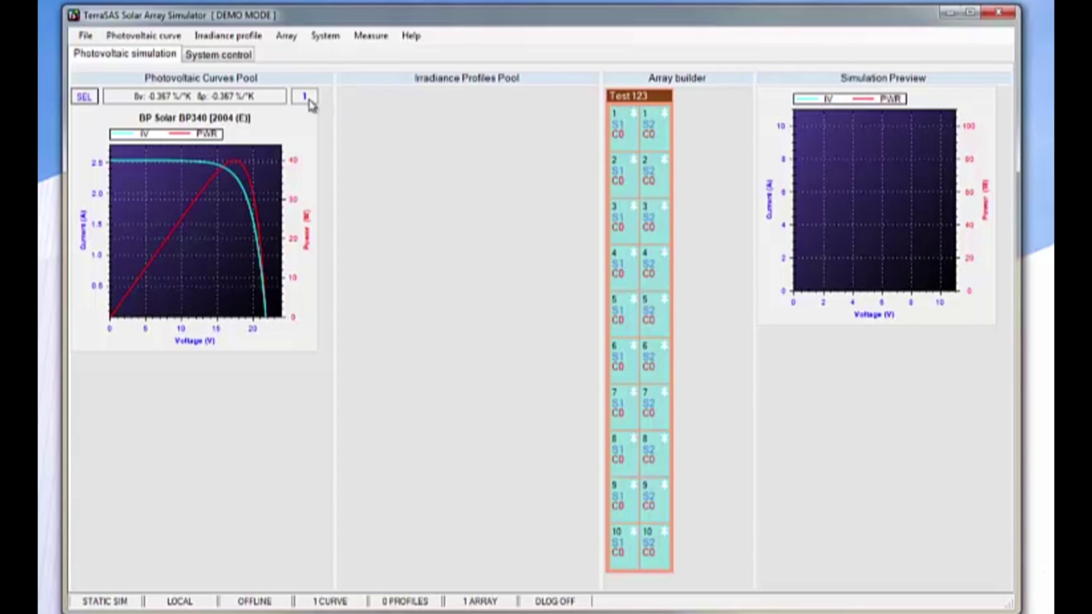
{"action": "left_click_drag", "start_coordinate": [304, 97], "coordinate": [616, 99]}
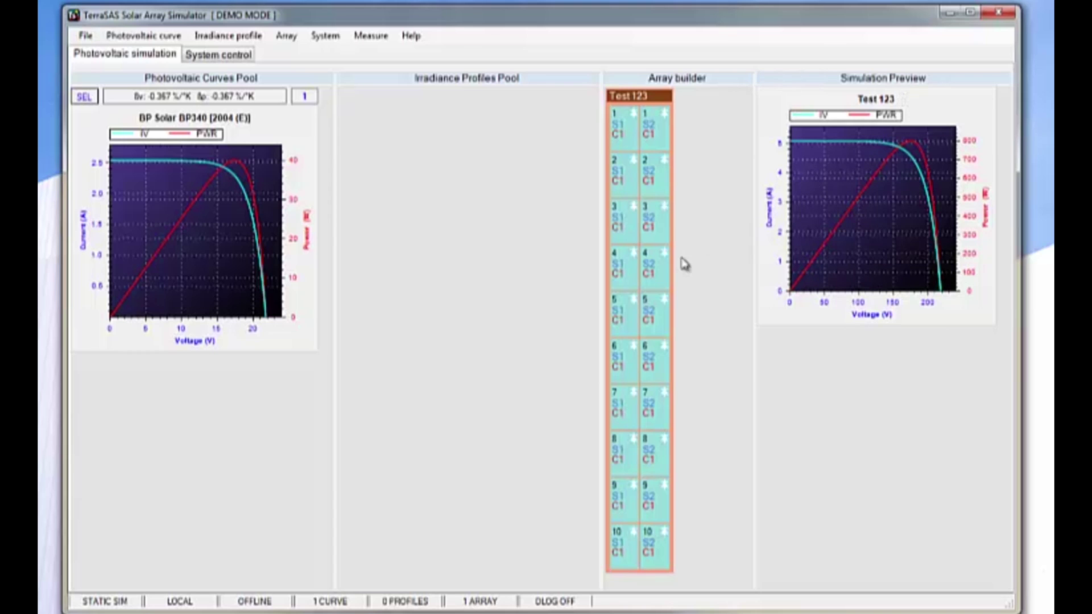
Step: Set the irradiance of modules 4 and 6 in string 1 to 455 W/m² to simulate partial shading
{"action": "double_click", "coordinate": [618, 269]}
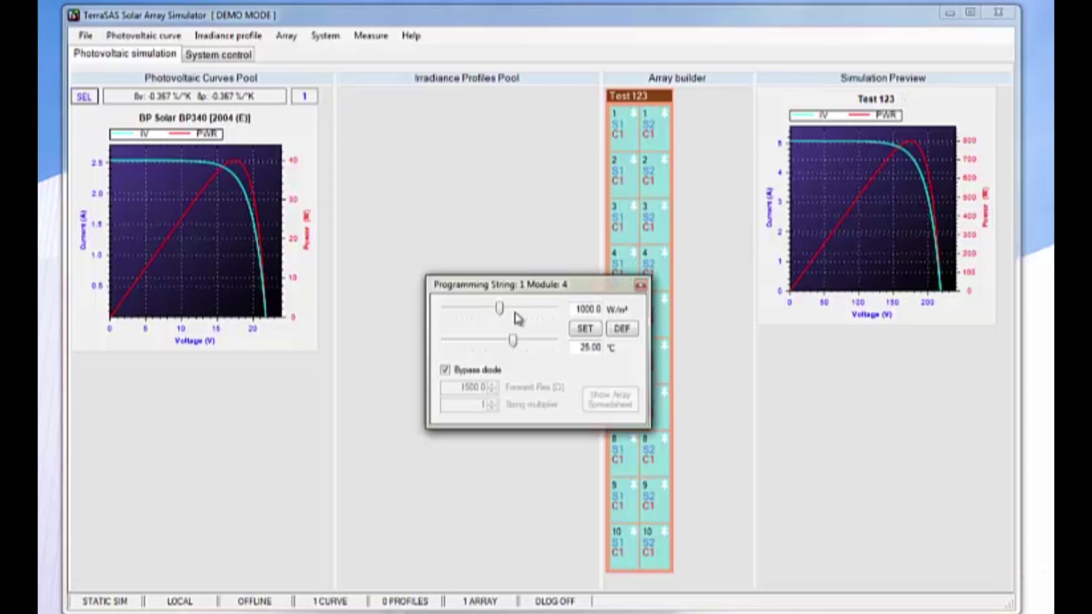
{"action": "left_click_drag", "start_coordinate": [498, 316], "coordinate": [464, 316]}
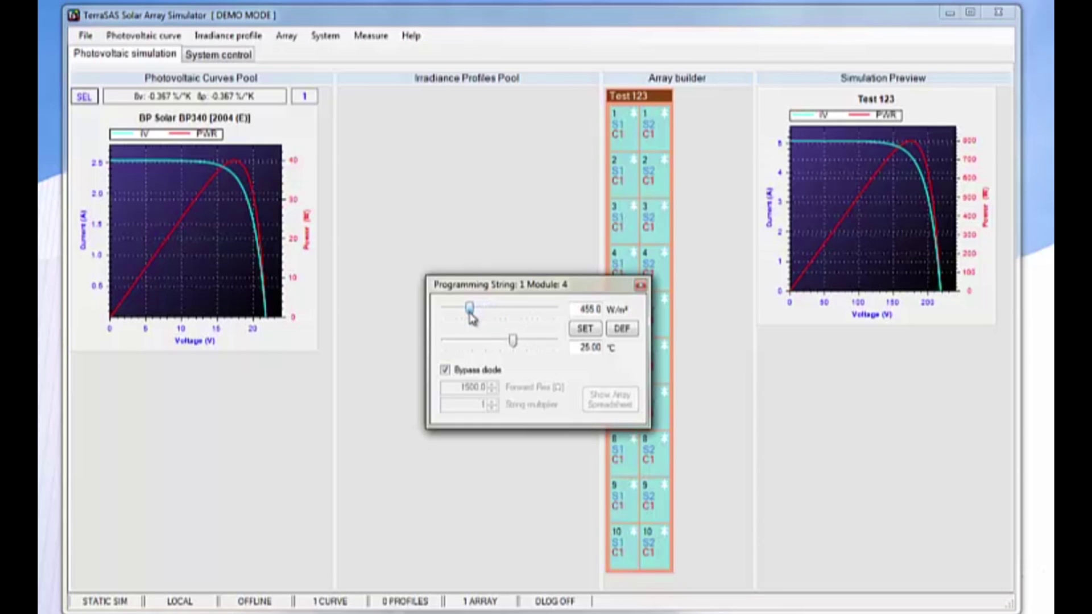
{"action": "left_click", "coordinate": [585, 330]}
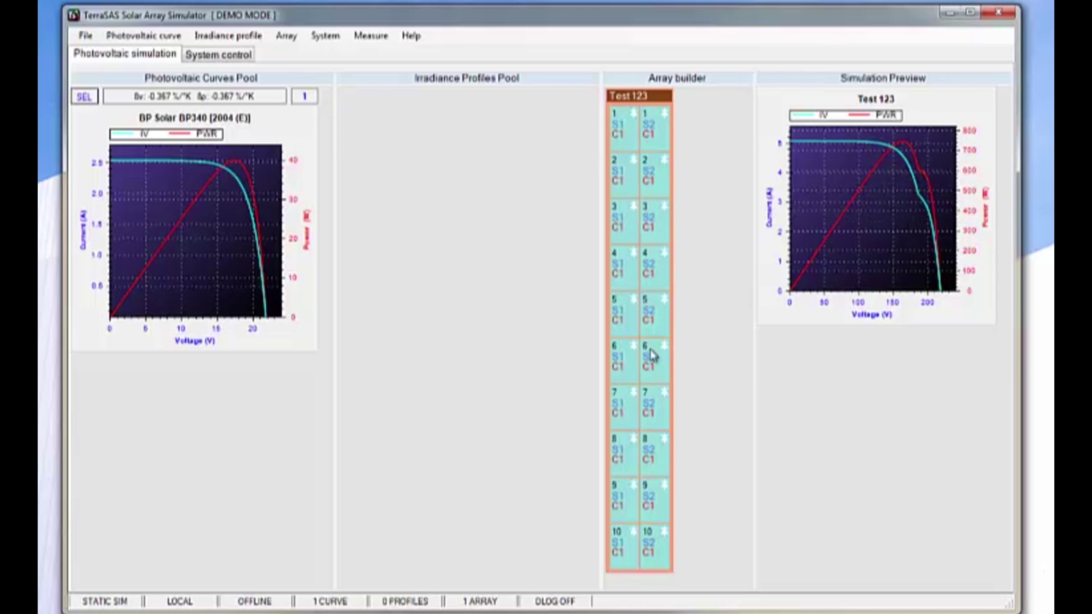
{"action": "double_click", "coordinate": [620, 363]}
{"action": "left_click_drag", "start_coordinate": [520, 401], "coordinate": [475, 403]}
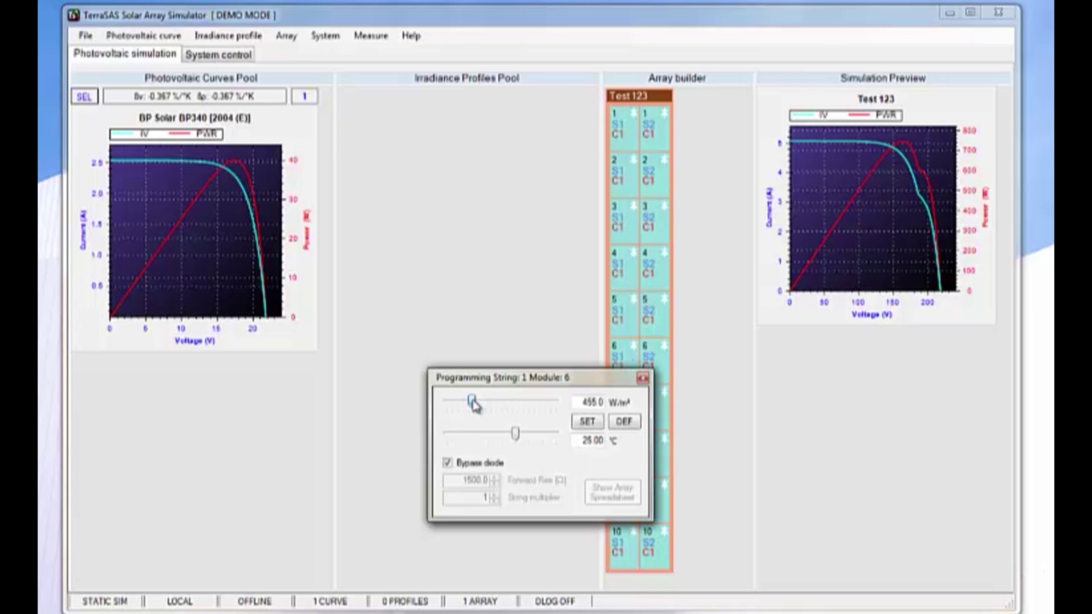
{"action": "left_click", "coordinate": [588, 421]}
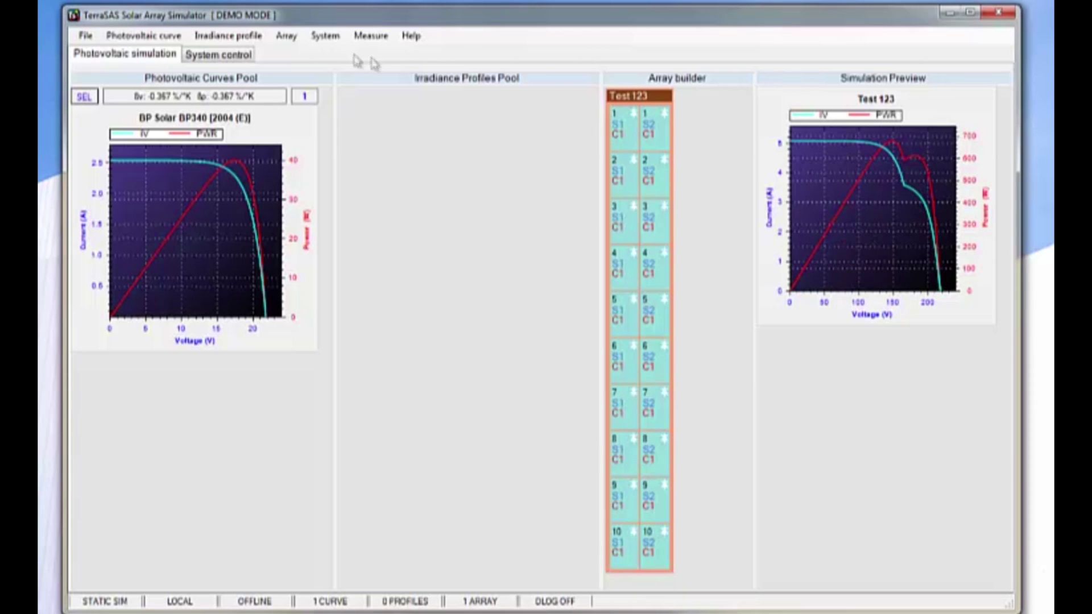
Step: Assign the Test 123 array to channel 4 and switch the channel's output on
{"action": "left_click", "coordinate": [245, 59]}
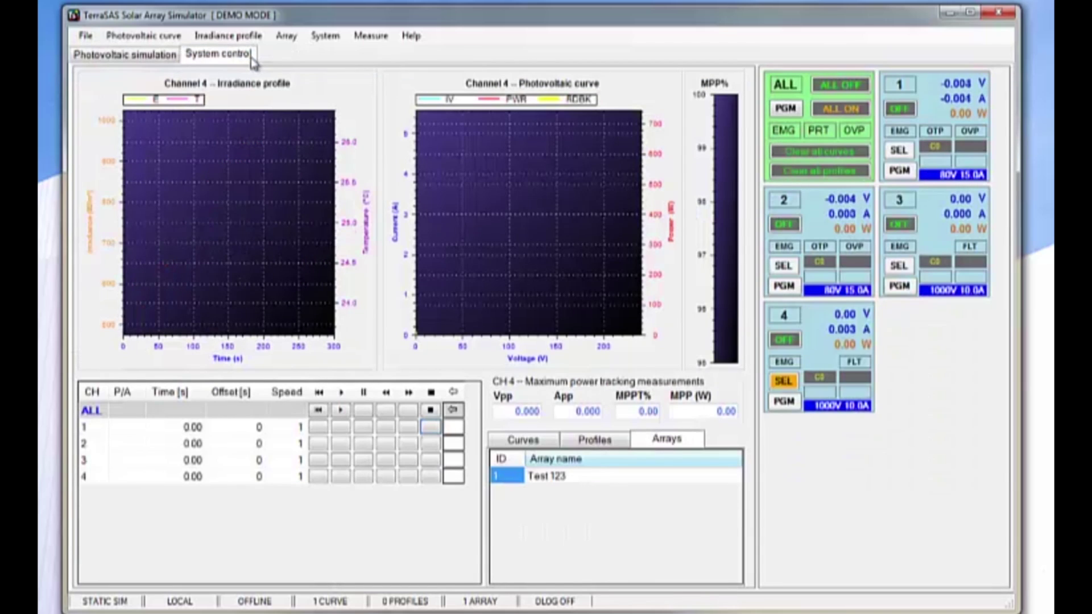
{"action": "left_click", "coordinate": [569, 478]}
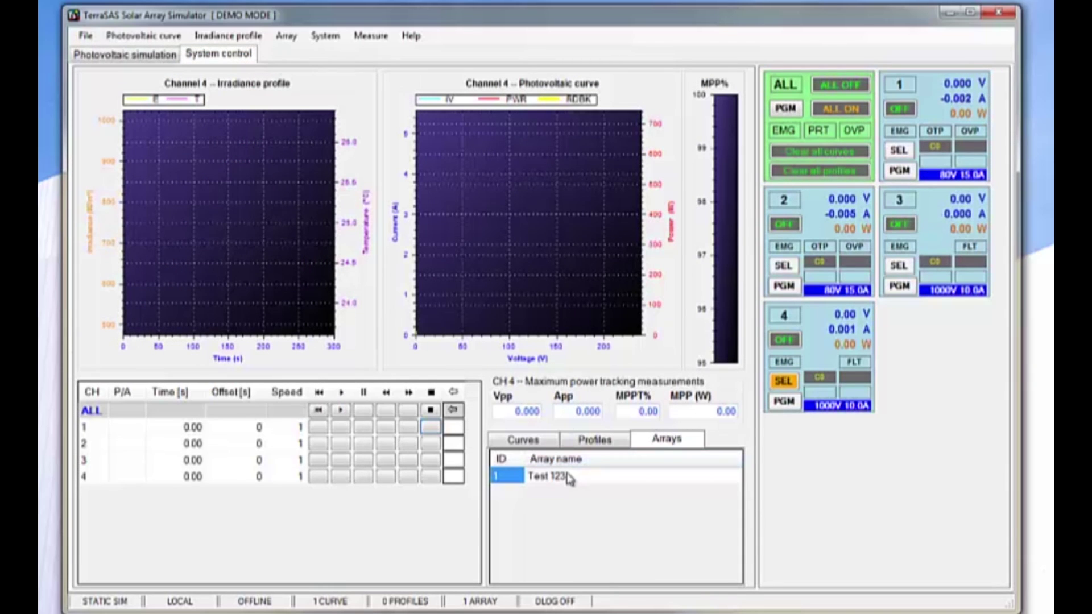
{"action": "double_click", "coordinate": [560, 479]}
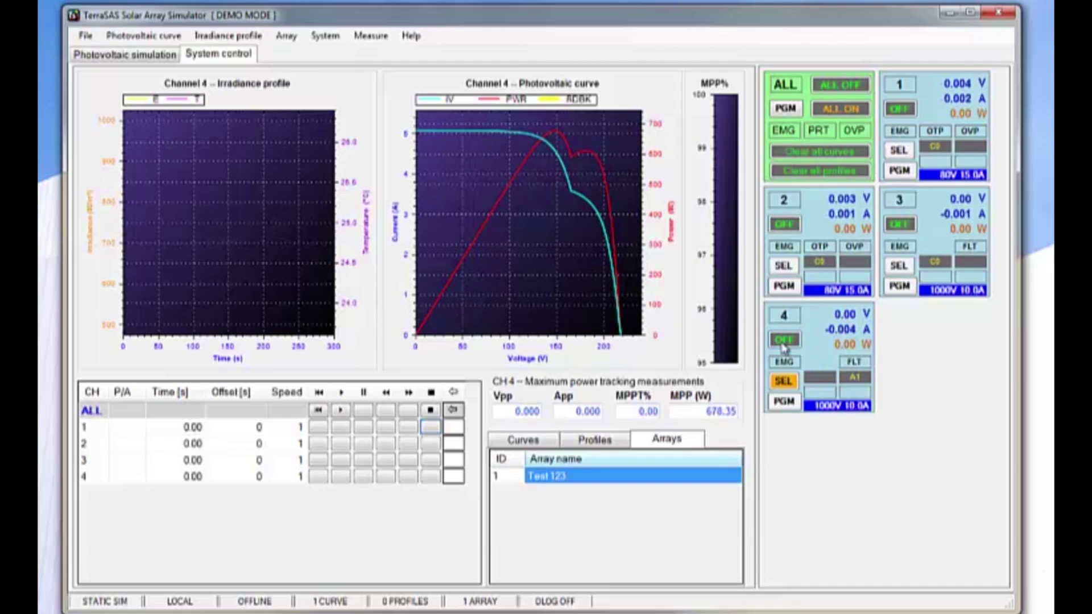
{"action": "left_click", "coordinate": [784, 340]}
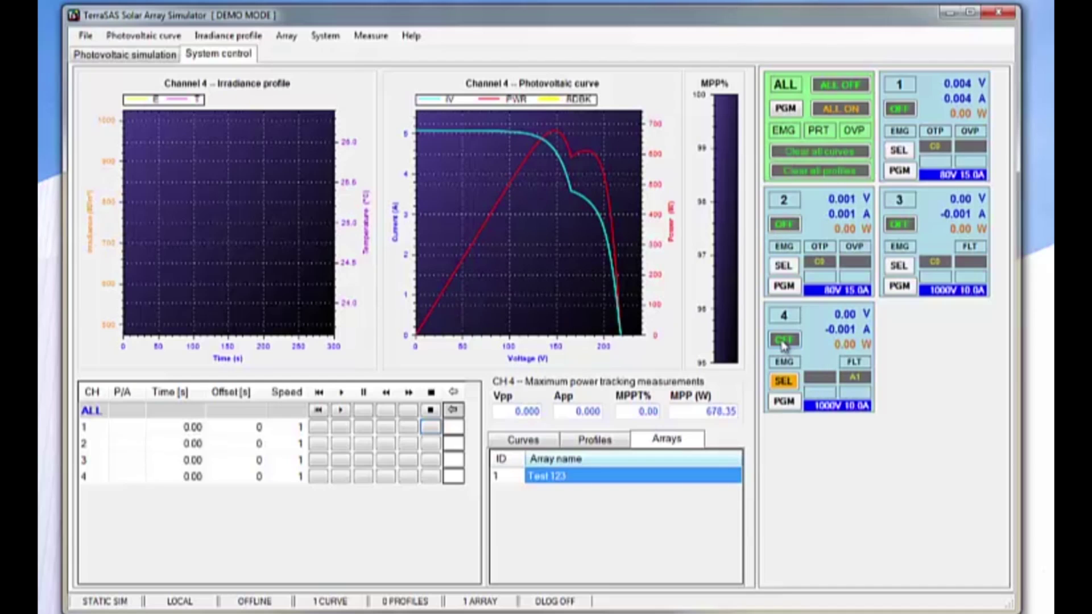